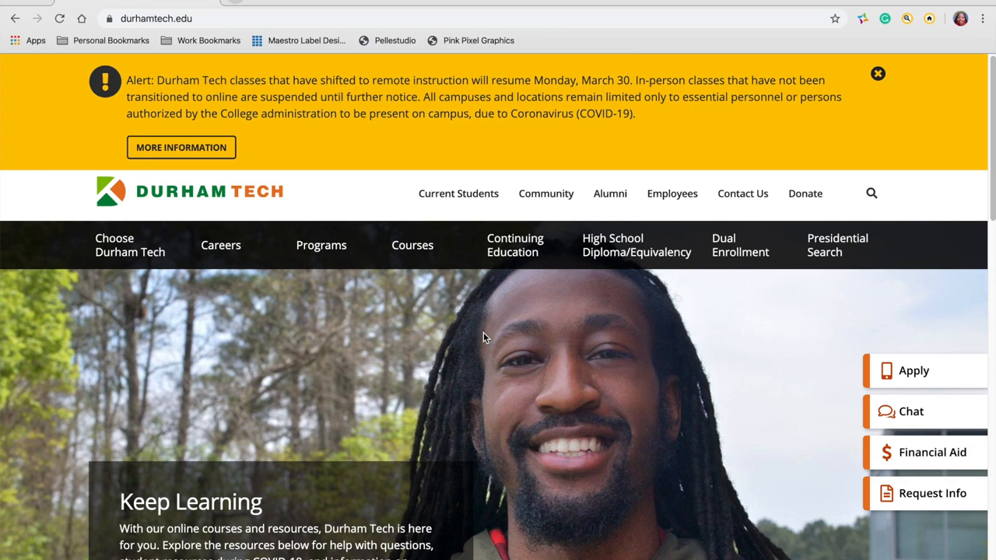
Go from Current Students to the Scholarships page and follow the AcademicWorks.com link
click(443, 199)
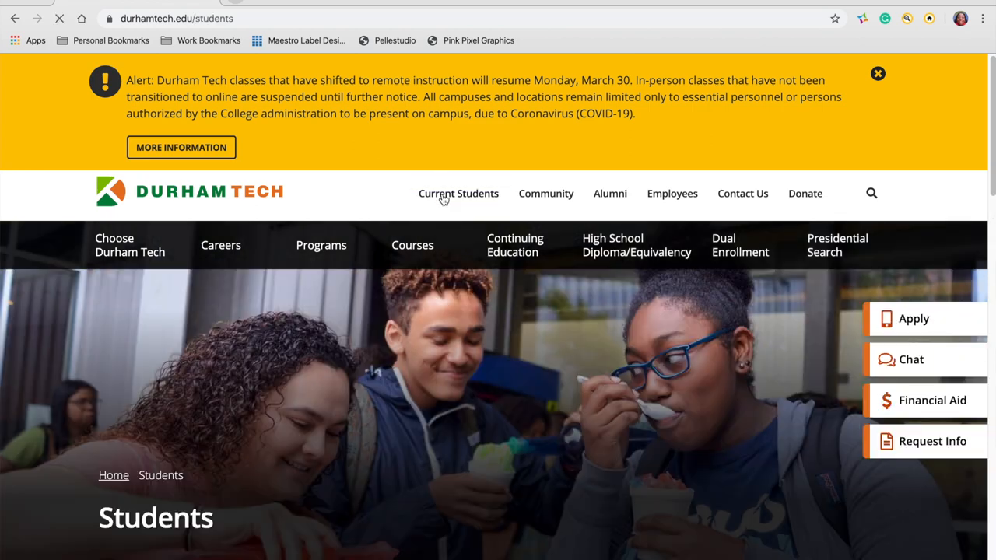
scroll(514, 463, down, 1)
scroll(514, 463, down, 1)
scroll(513, 463, down, 2)
scroll(514, 462, down, 5)
click(555, 373)
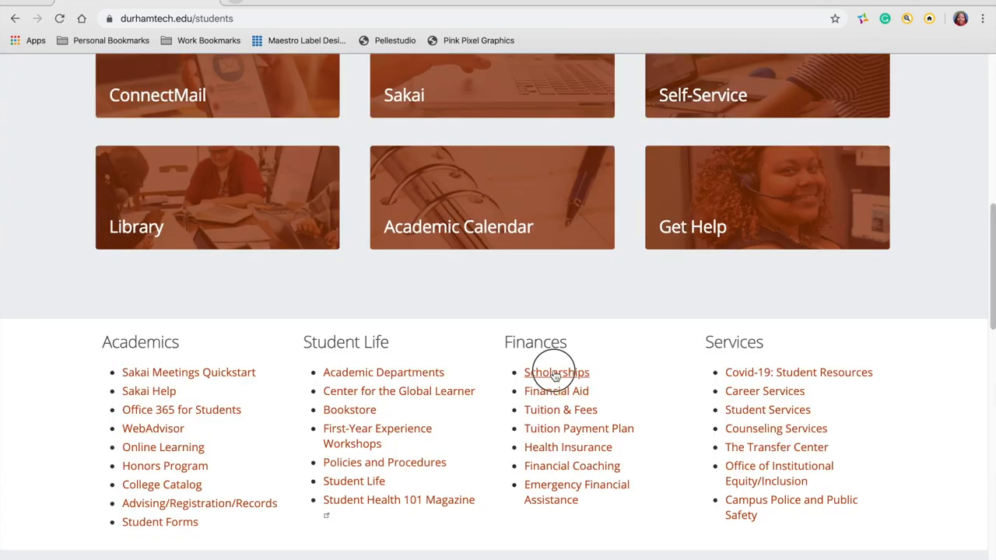
scroll(555, 377, down, 1)
scroll(555, 377, down, 5)
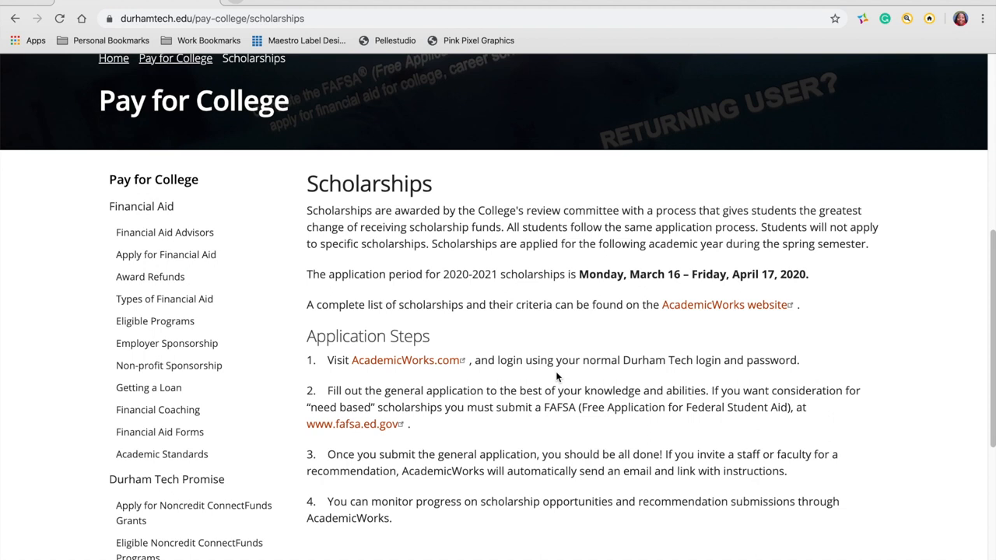
click(397, 350)
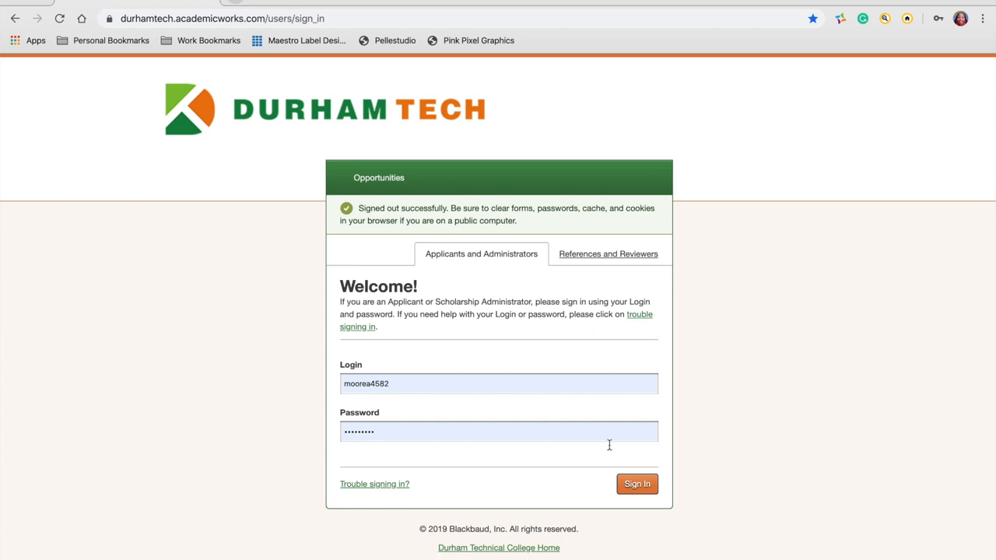
Sign in to AcademicWorks with the saved login details
click(647, 489)
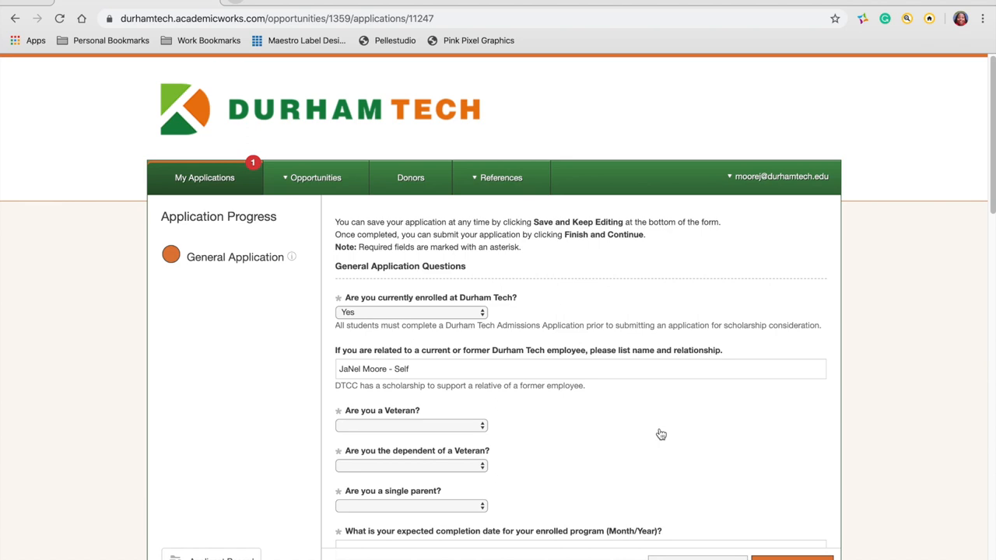
scroll(661, 434, down, 3)
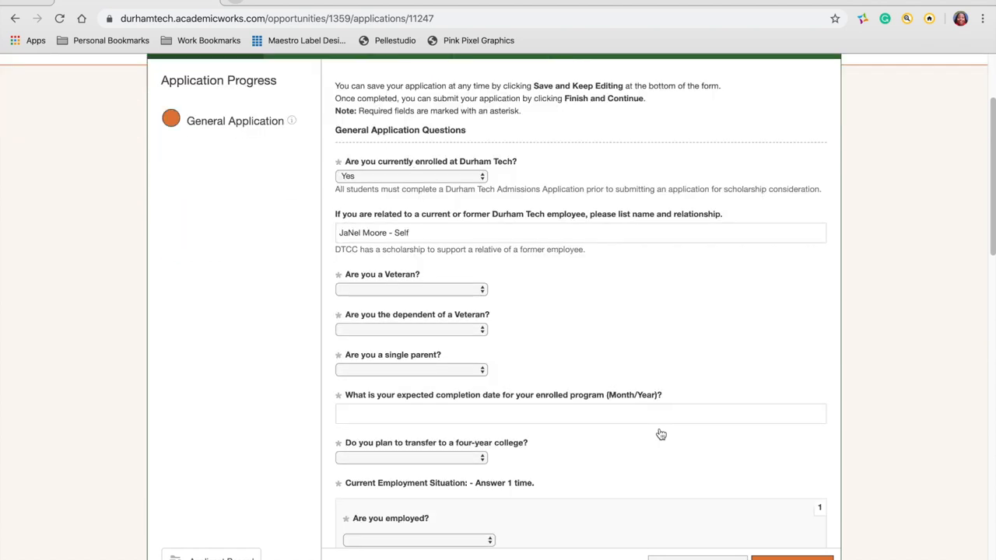
scroll(661, 435, down, 2)
scroll(661, 435, down, 3)
scroll(660, 434, down, 2)
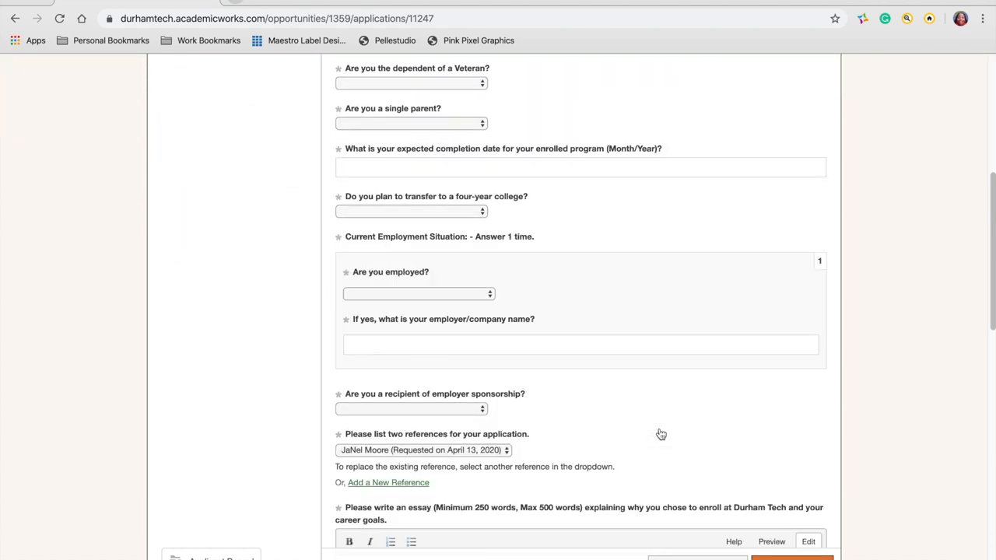
scroll(660, 434, down, 2)
scroll(659, 433, down, 1)
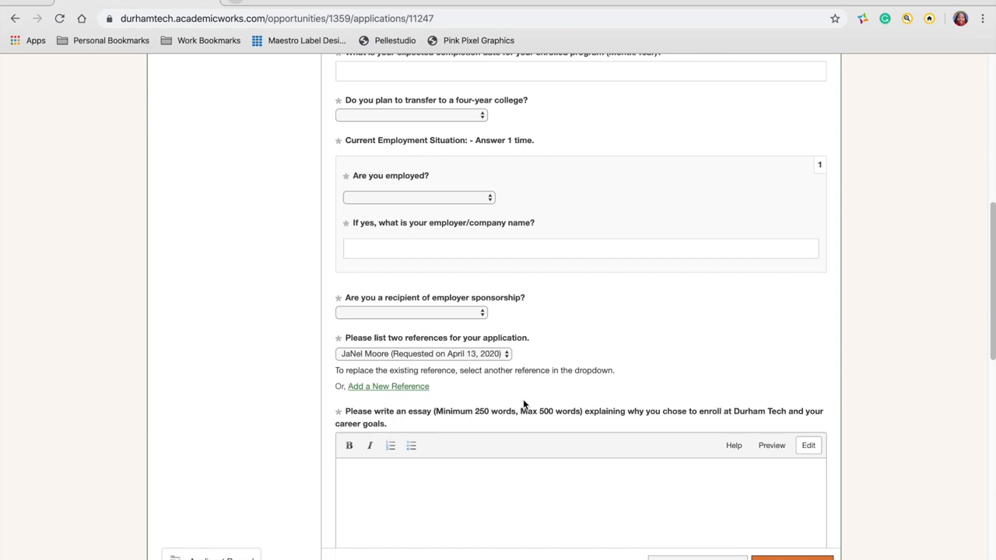
scroll(524, 403, down, 5)
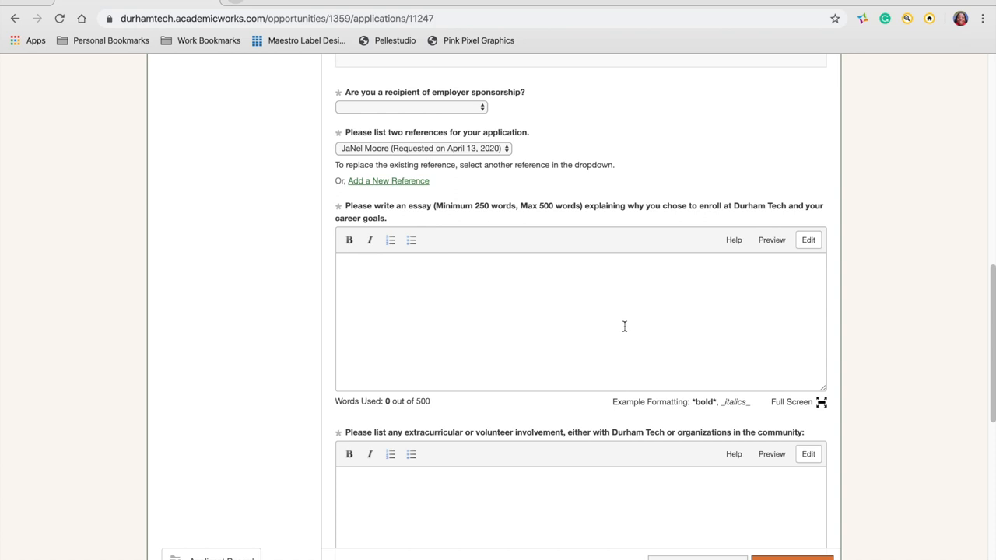
scroll(624, 326, down, 3)
scroll(624, 326, down, 3)
scroll(624, 326, down, 1)
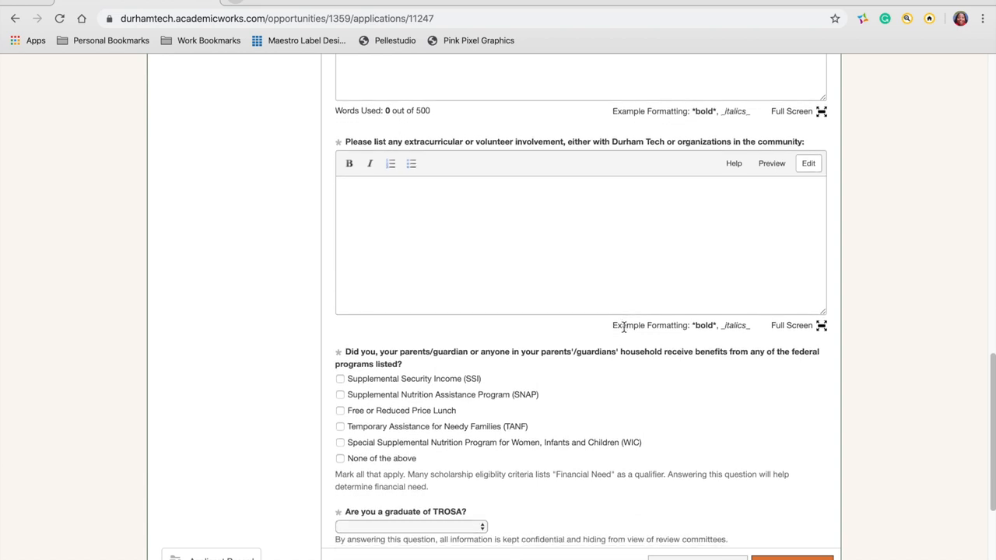
scroll(624, 327, down, 3)
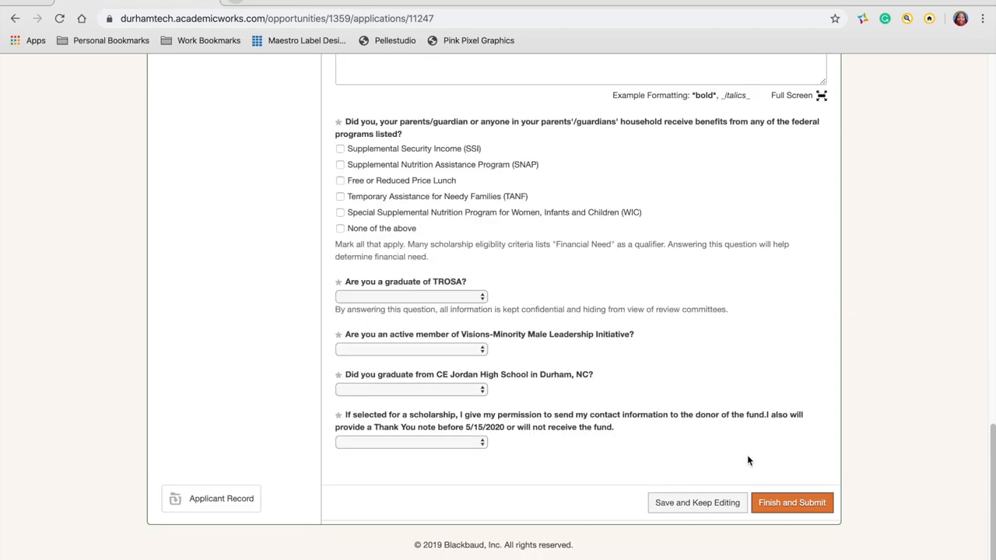